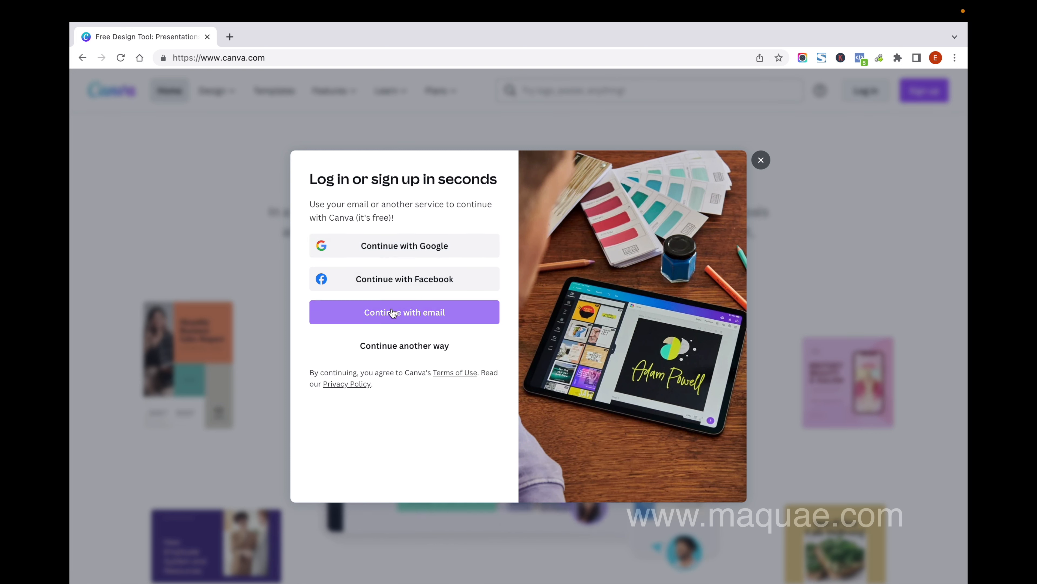
Step: Log in to Canva with the Google account and dismiss the desktop app offer
click(387, 246)
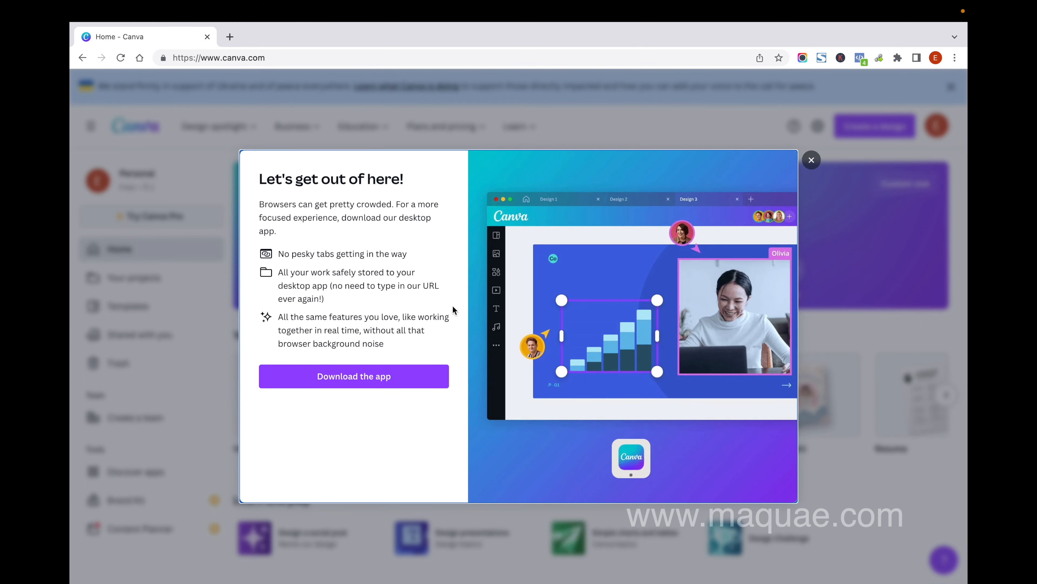
click(812, 160)
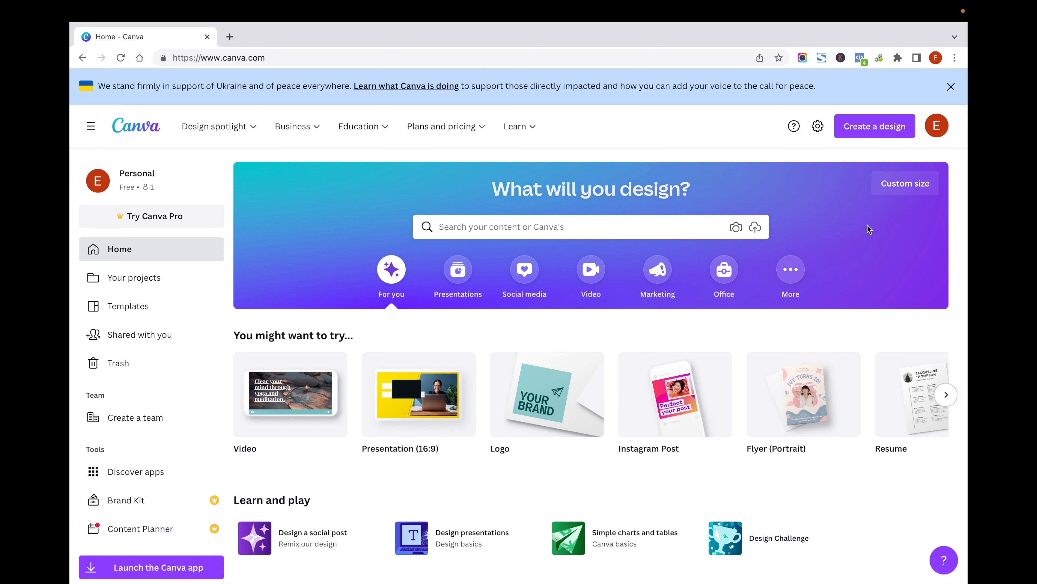
Step: Examine the social media design formats offered for Instagram and Facebook
scroll(869, 226, down, 1)
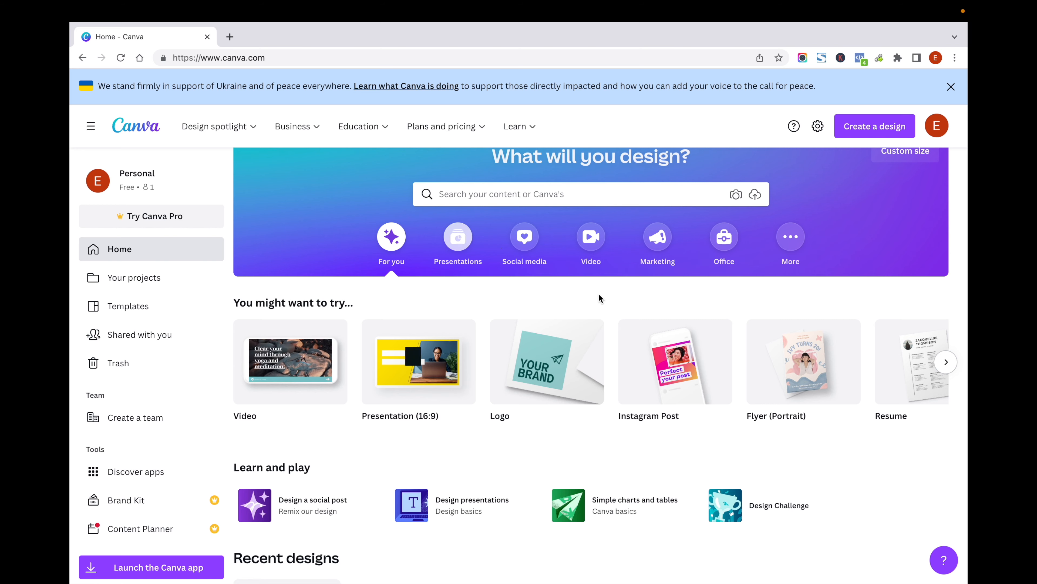
scroll(595, 294, up, 1)
click(521, 270)
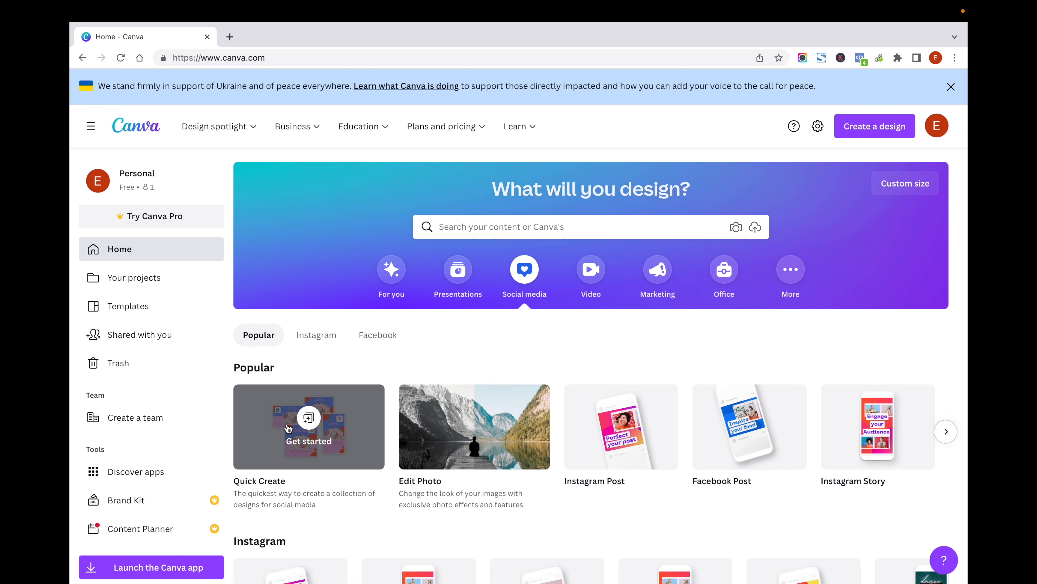
click(317, 335)
scroll(451, 514, down, 1)
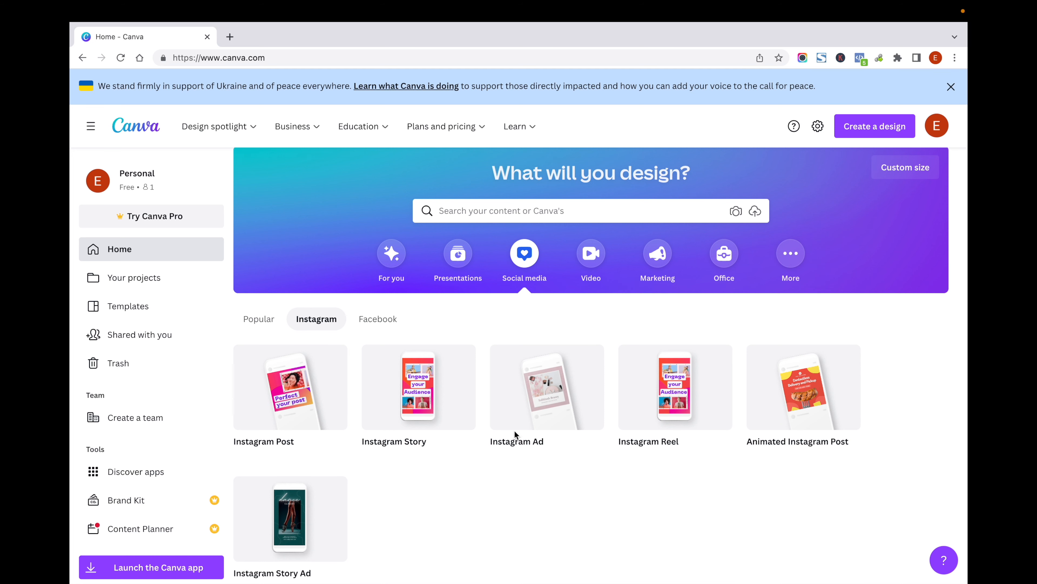
click(375, 318)
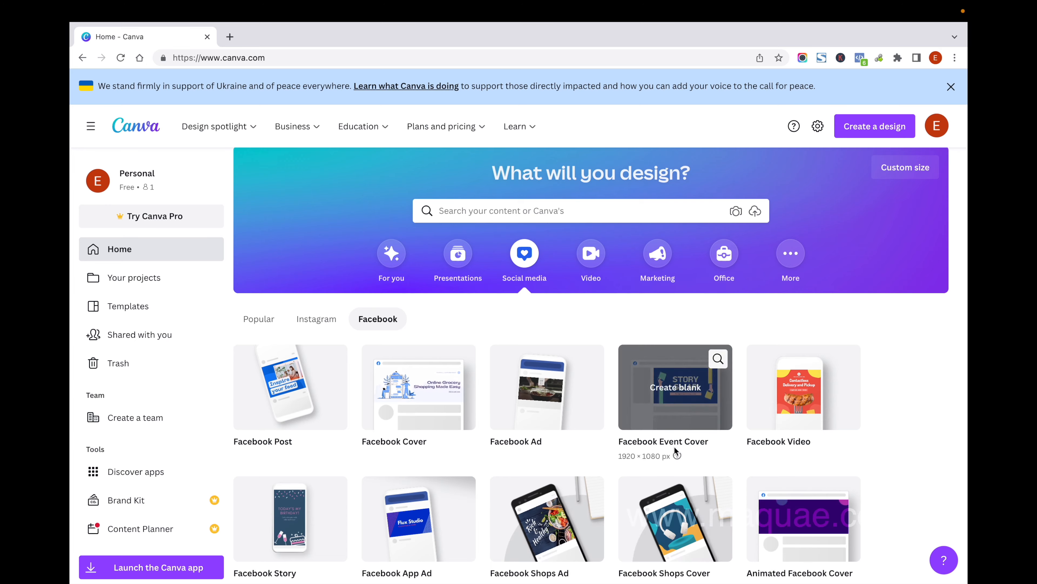
scroll(671, 458, down, 3)
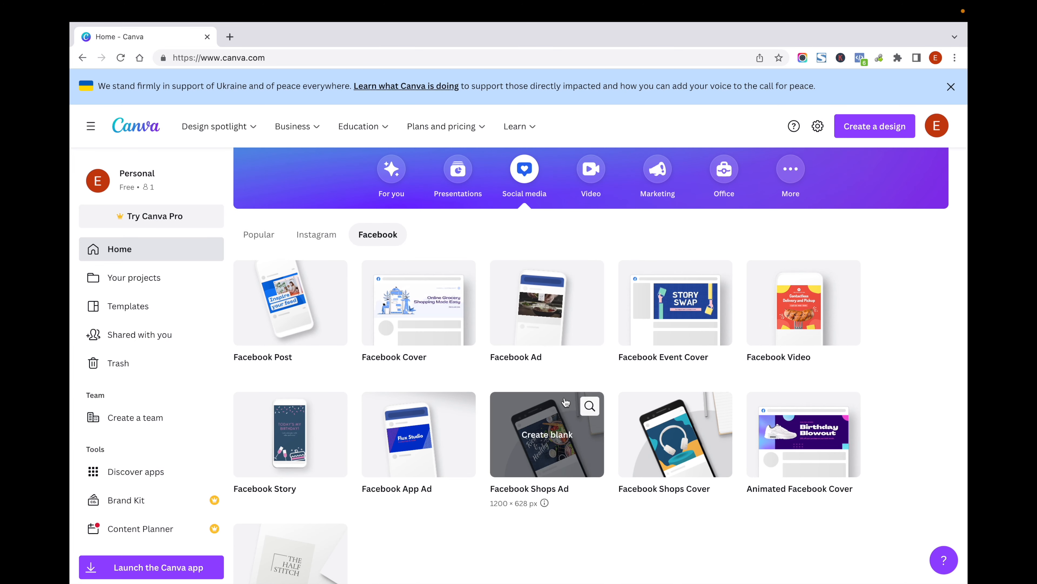
scroll(566, 403, up, 3)
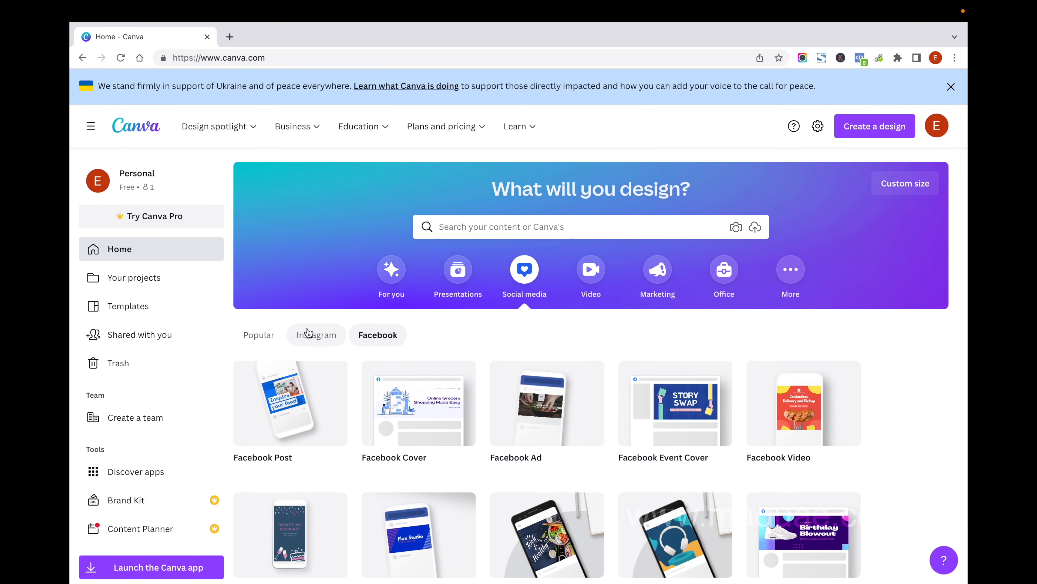
Step: Create a blank Instagram Post design of 1080 × 1080 px from the Instagram formats
click(307, 333)
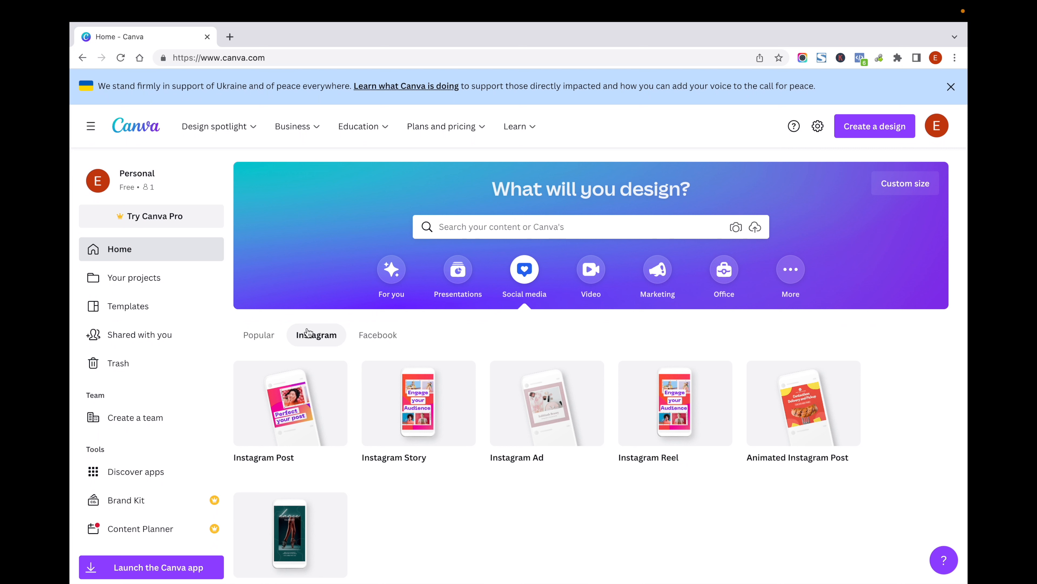
mouse_move(274, 420)
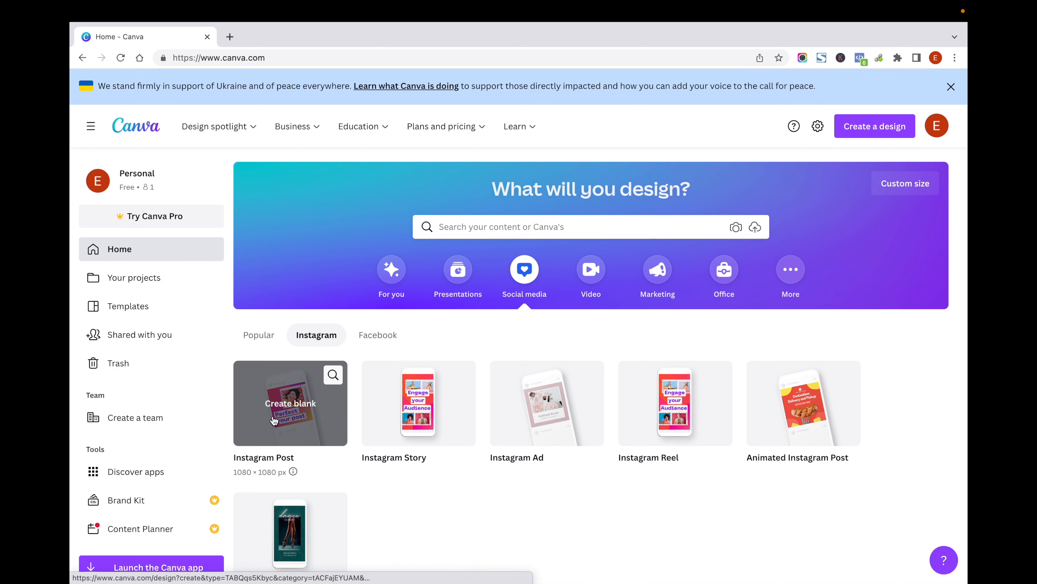
click(290, 420)
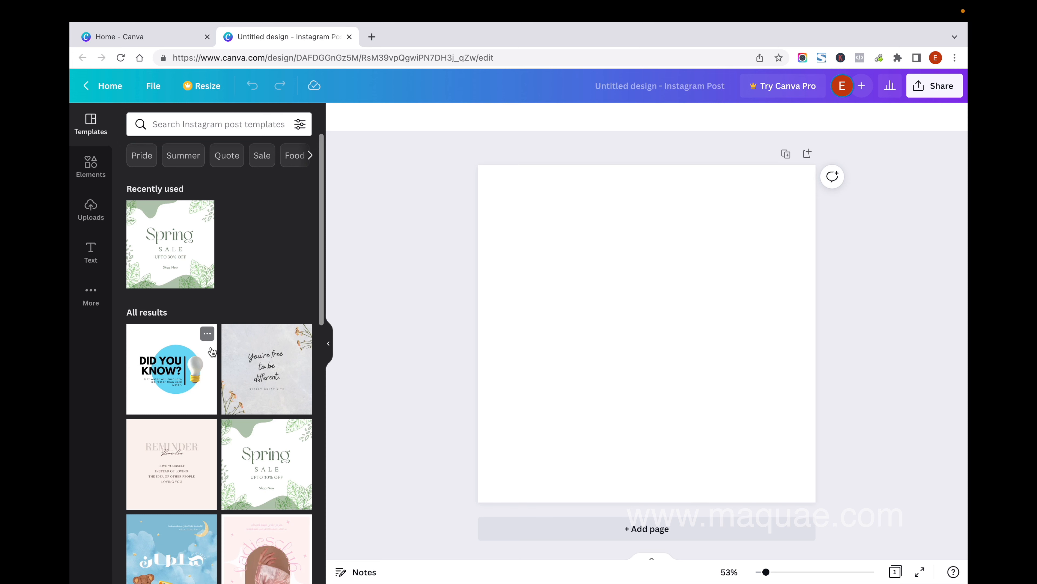
Step: Browse the Instagram post templates and apply the green Spring Sale template to the page
scroll(211, 352, down, 6)
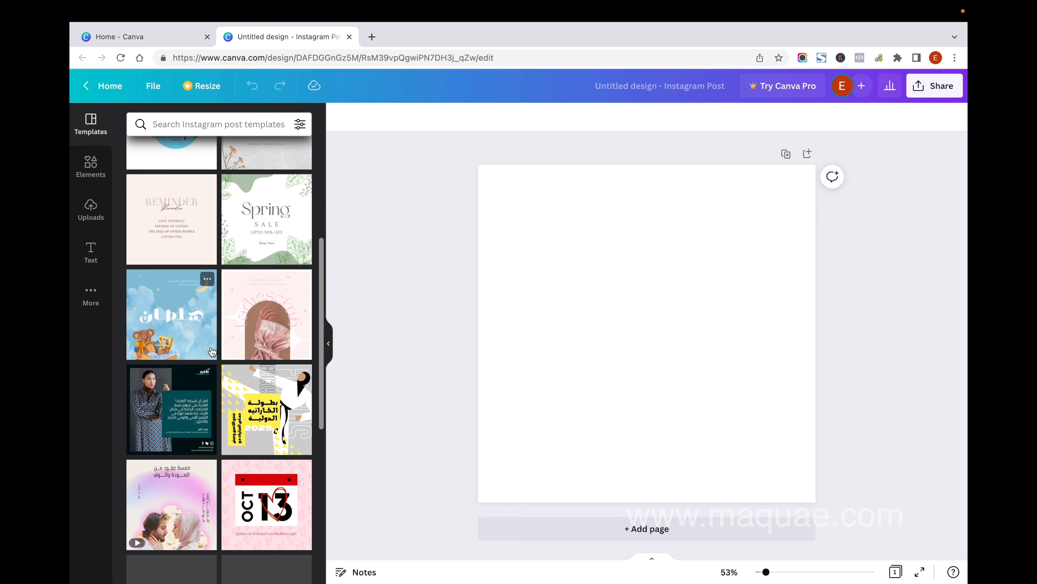
scroll(211, 351, down, 3)
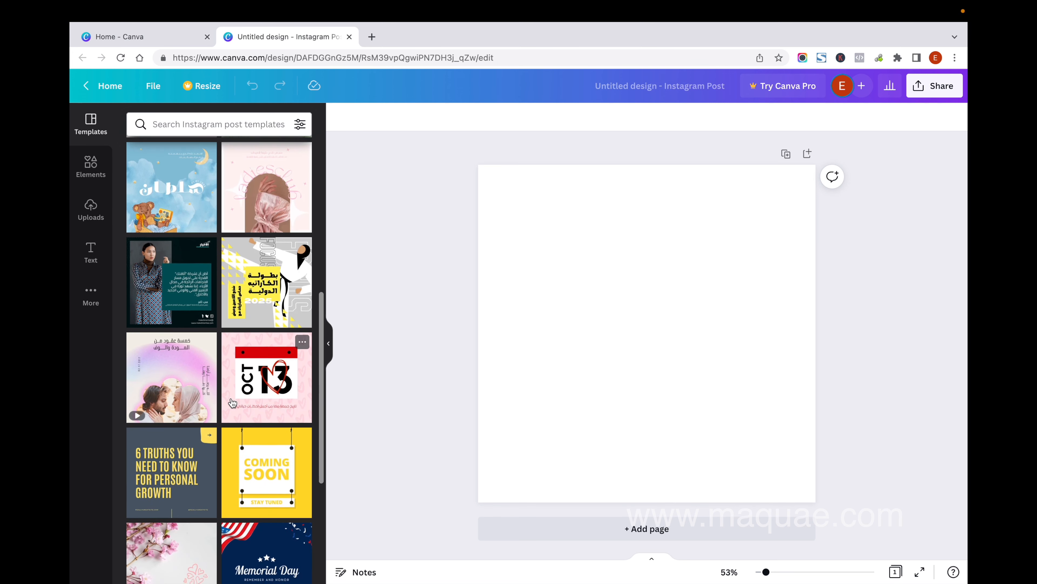
scroll(233, 403, down, 2)
scroll(248, 459, down, 6)
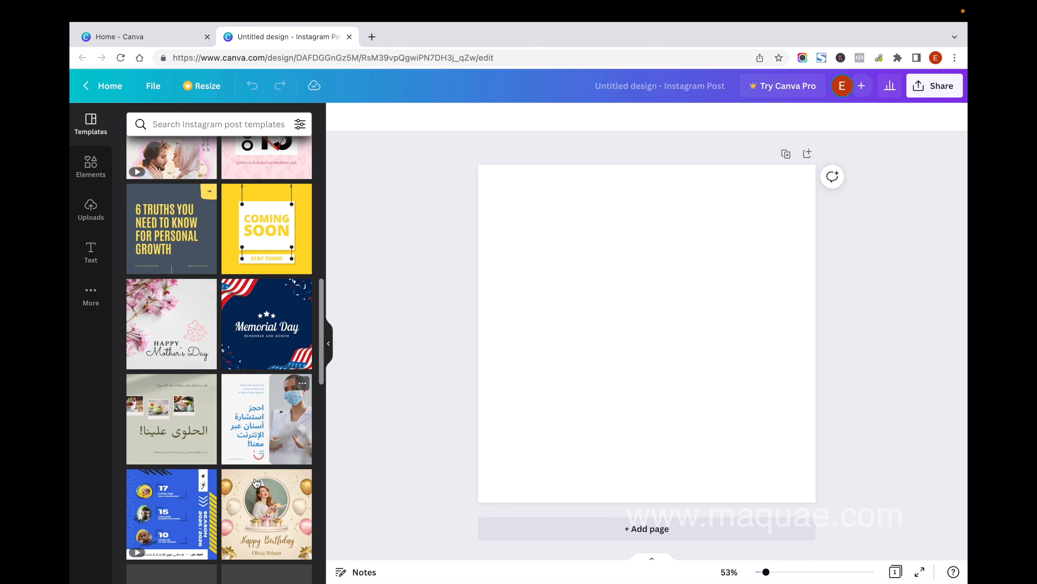
scroll(256, 483, down, 1)
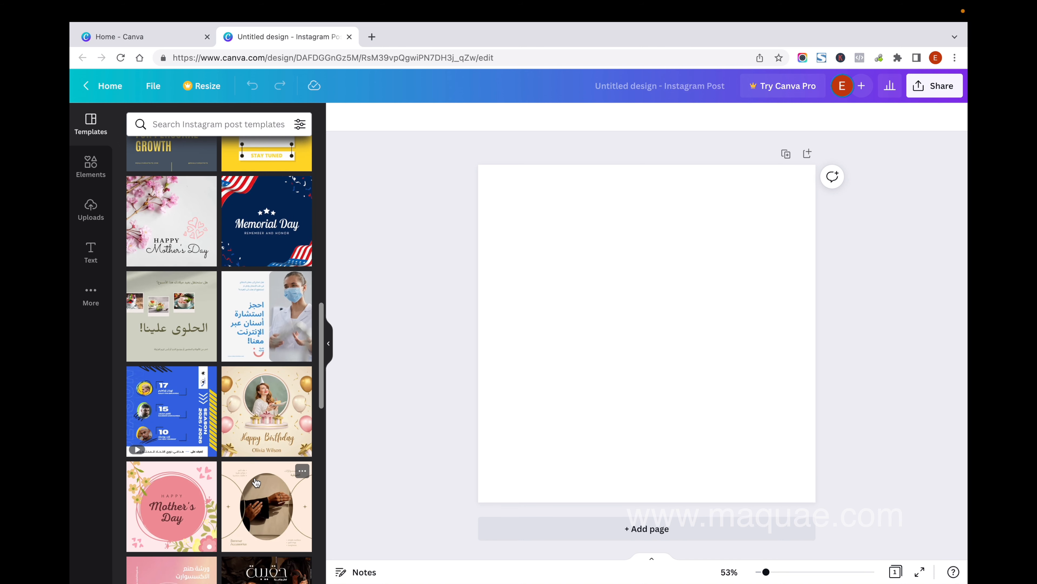
scroll(256, 482, down, 9)
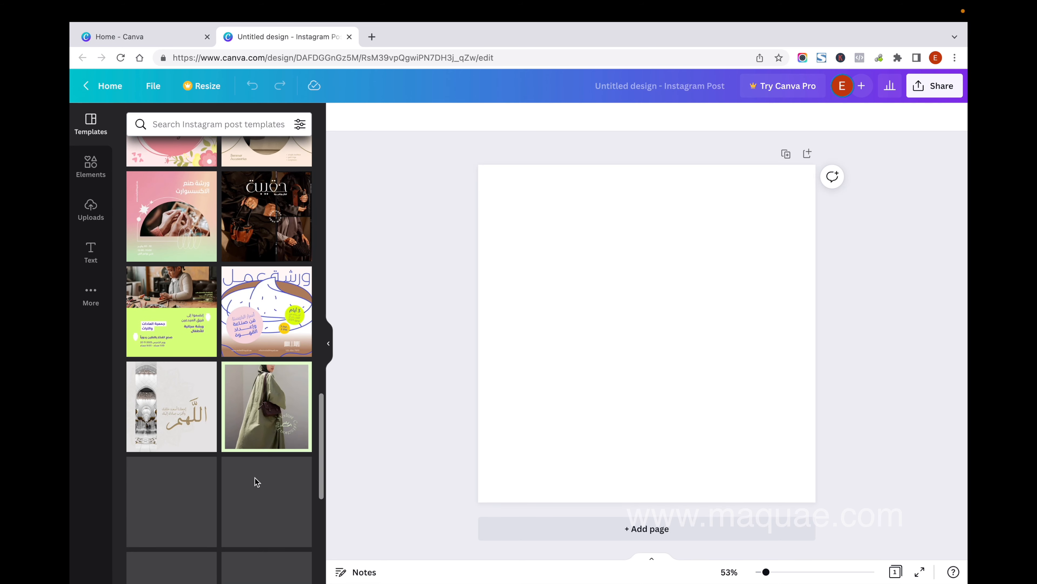
scroll(256, 482, down, 5)
scroll(256, 482, up, 15)
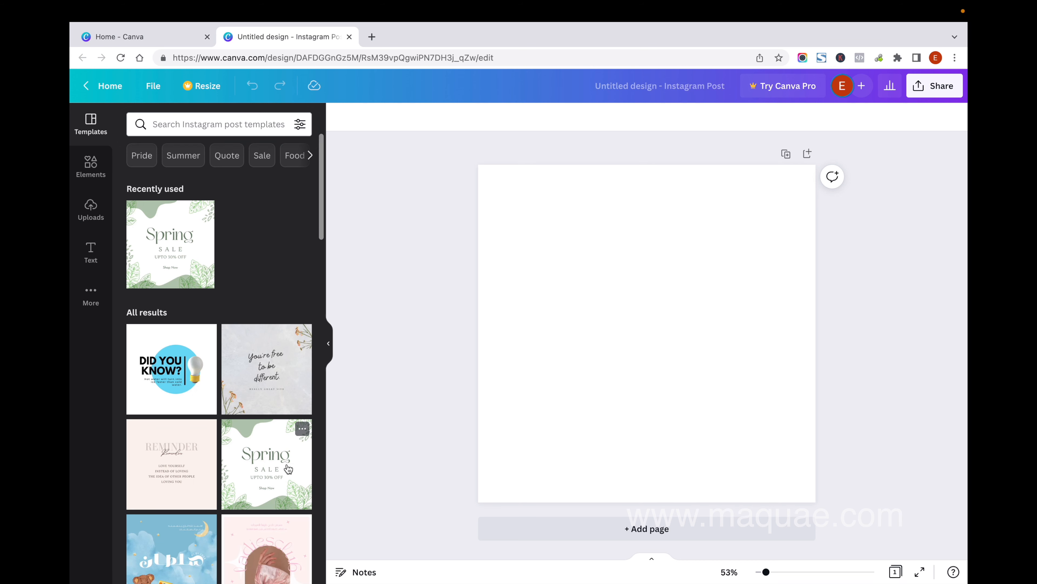
click(271, 481)
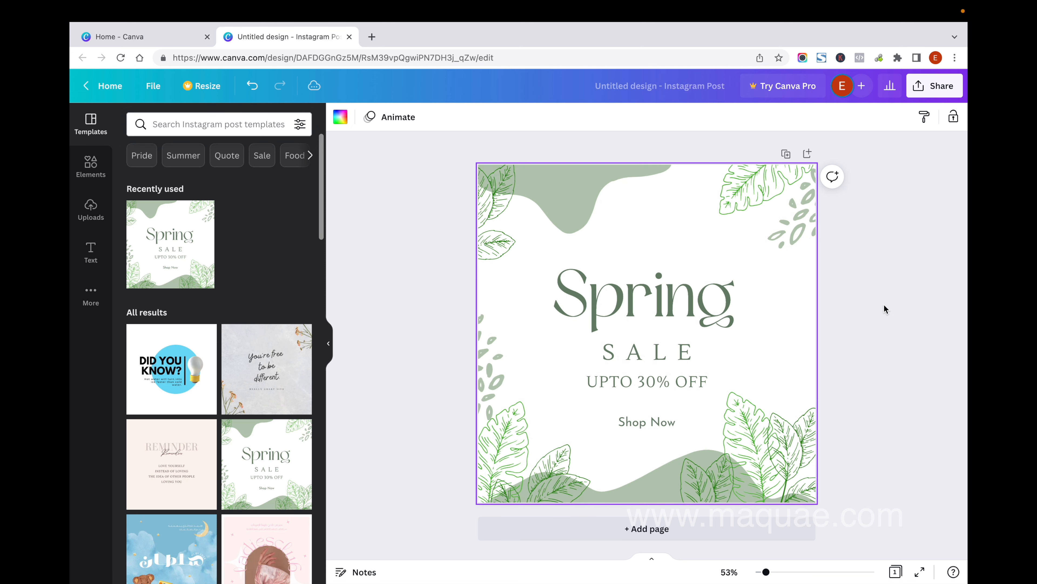
Step: Search the templates for "summer sales" and apply the turquoise Summer Sales 50% template with leaves and fruit
click(212, 125)
text(summer sales)
key(Return)
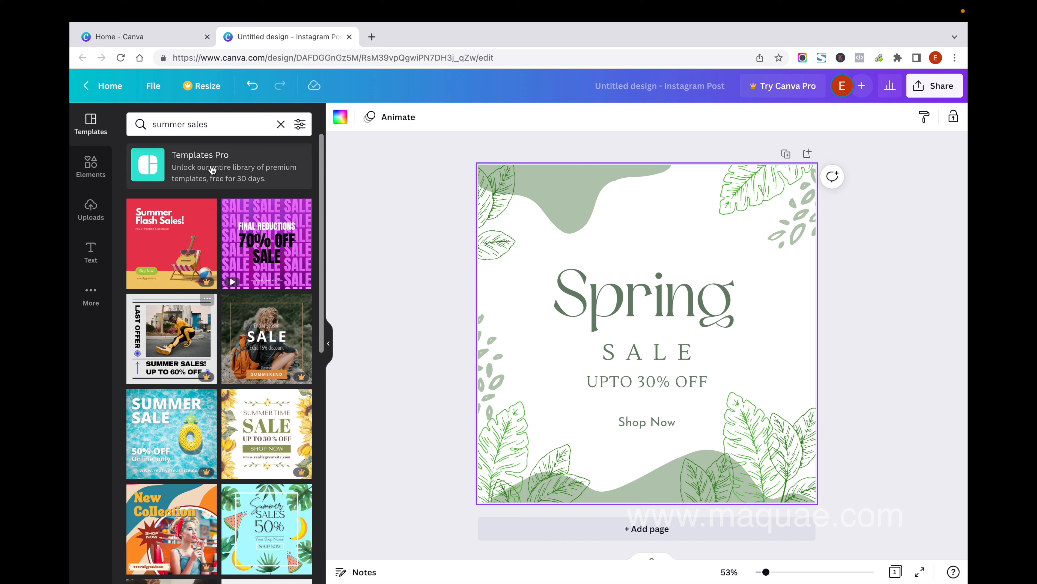
scroll(304, 494, down, 2)
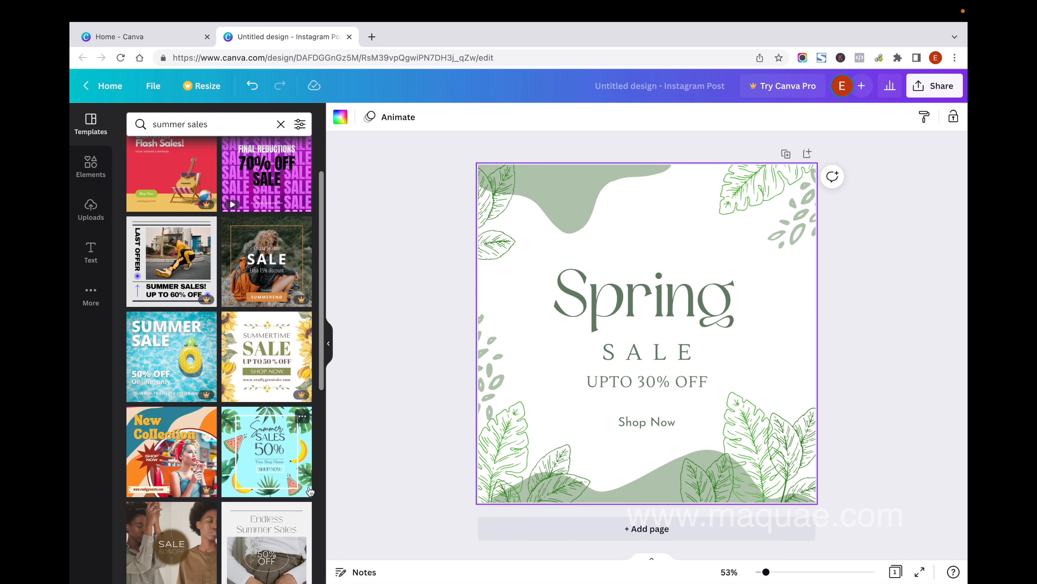
scroll(265, 460, down, 2)
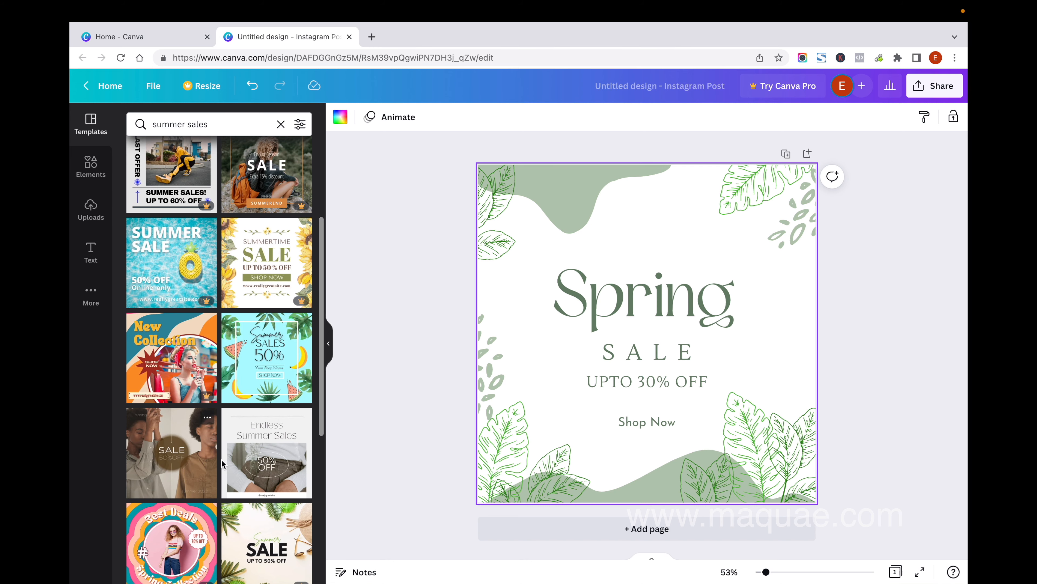
scroll(222, 457, down, 1)
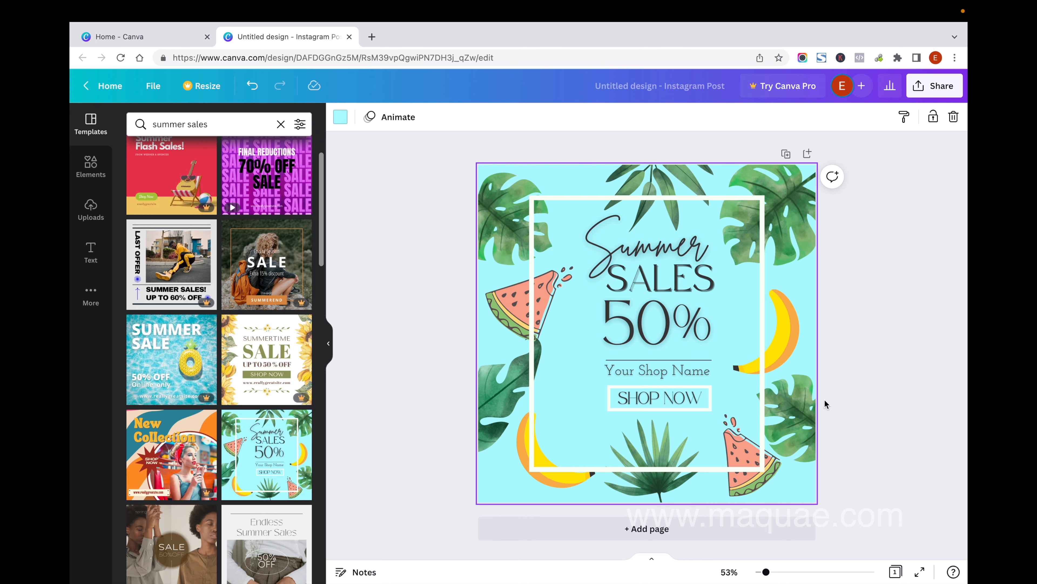
Step: Replace the "Your Shop Name" text with "XYZ Fashions"
double_click(646, 374)
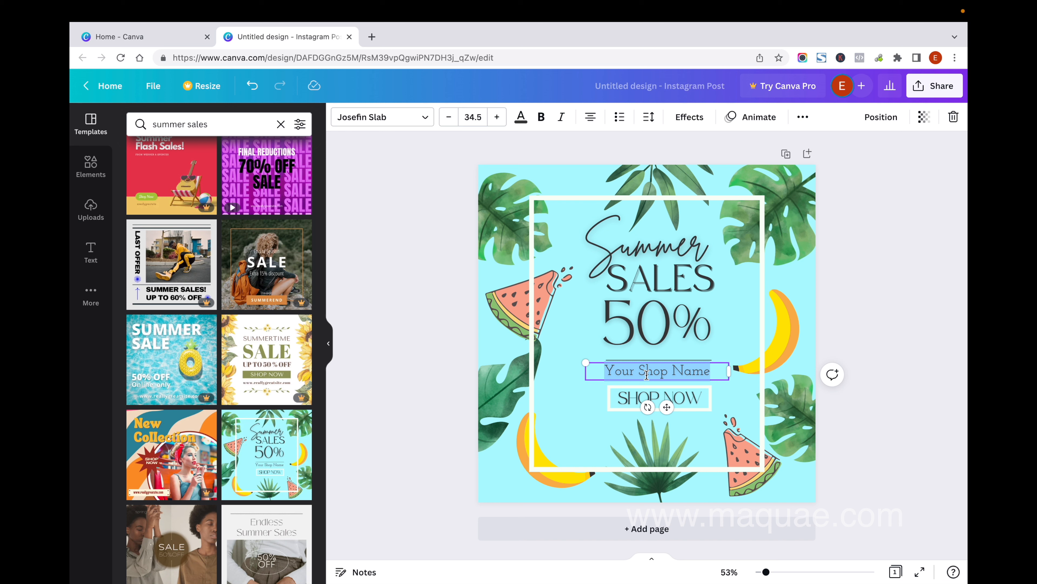
text(XYZ )
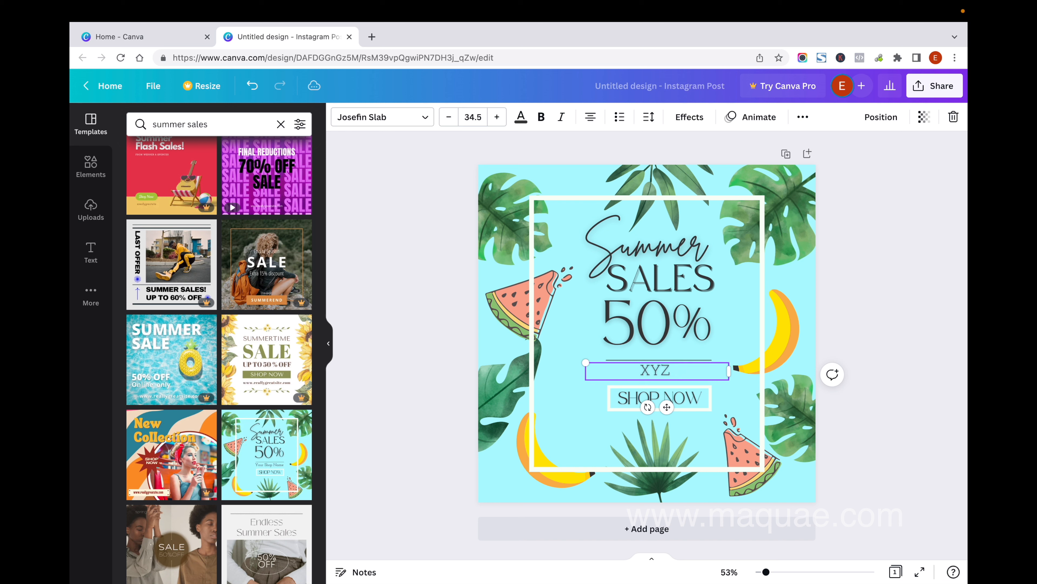
text(Fashion)
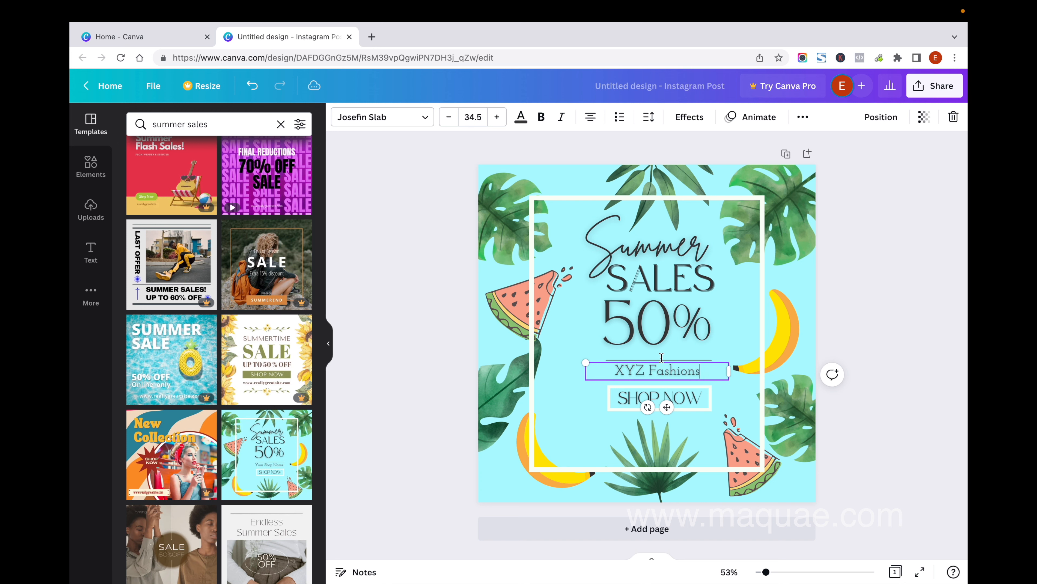
Step: Delete both watermelon slices and both bananas from the design, keeping the leaves
click(518, 317)
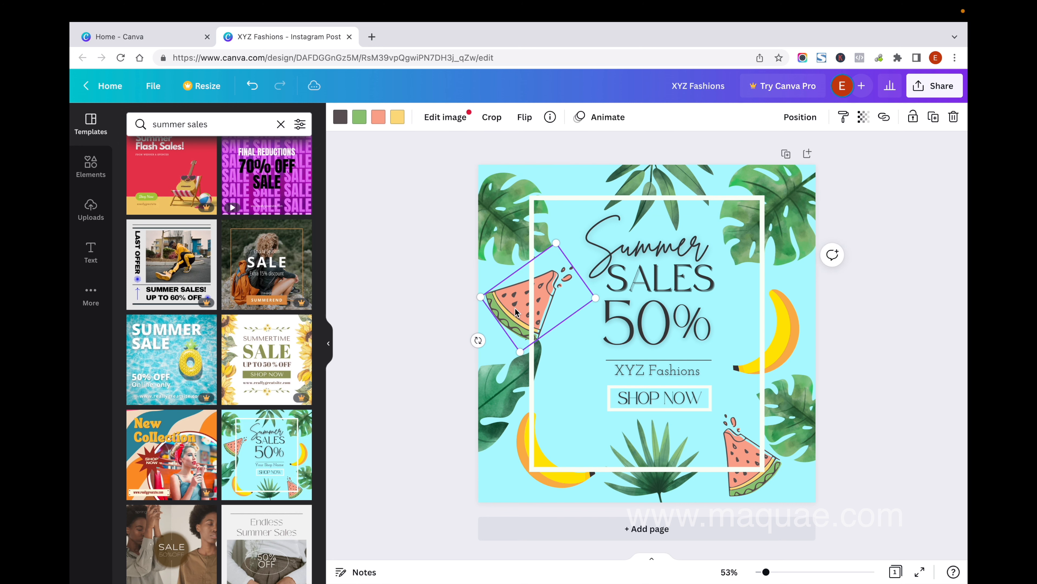
key(Delete)
click(532, 467)
key(Delete)
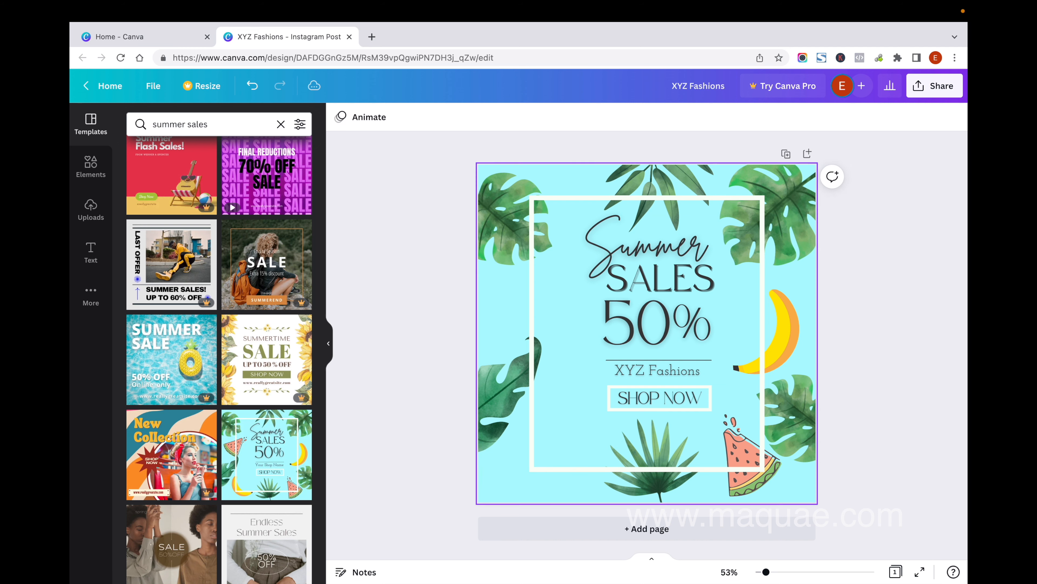
click(759, 349)
key(Delete)
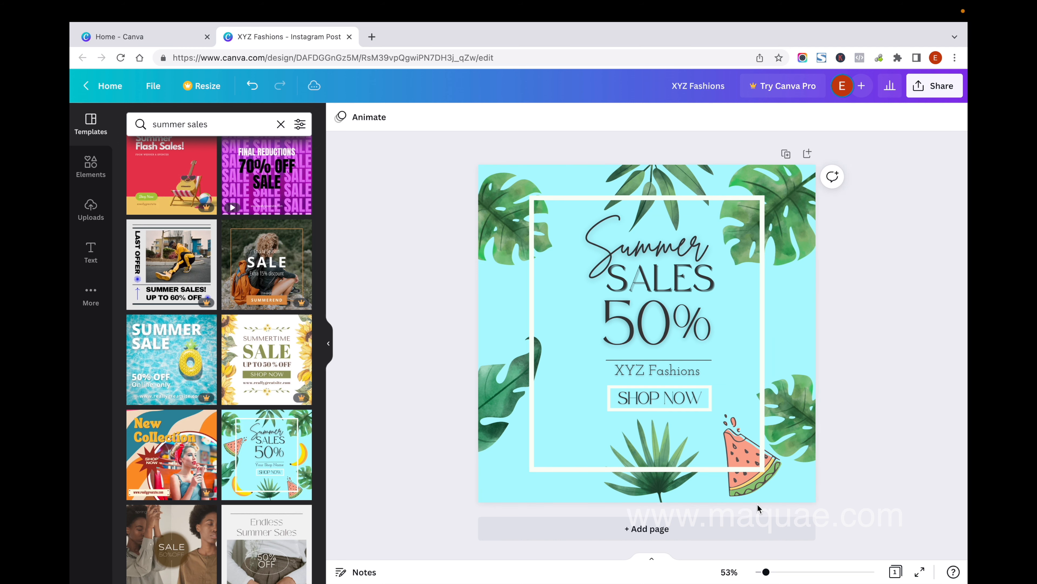
click(752, 489)
key(Delete)
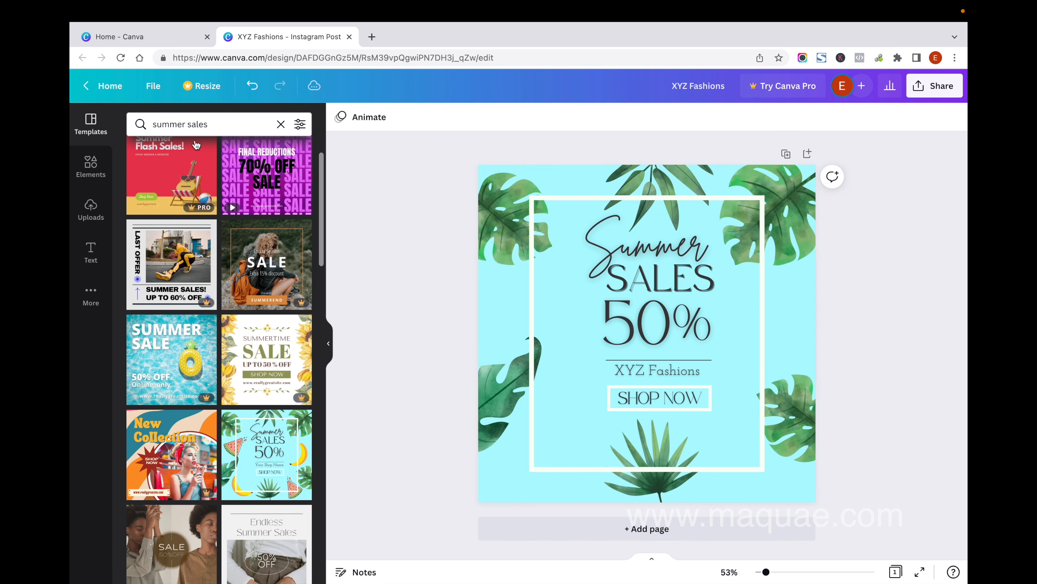
Step: Search the elements for "dresses" and add the pink dress graphic to the page
click(92, 168)
click(175, 126)
text(dresses)
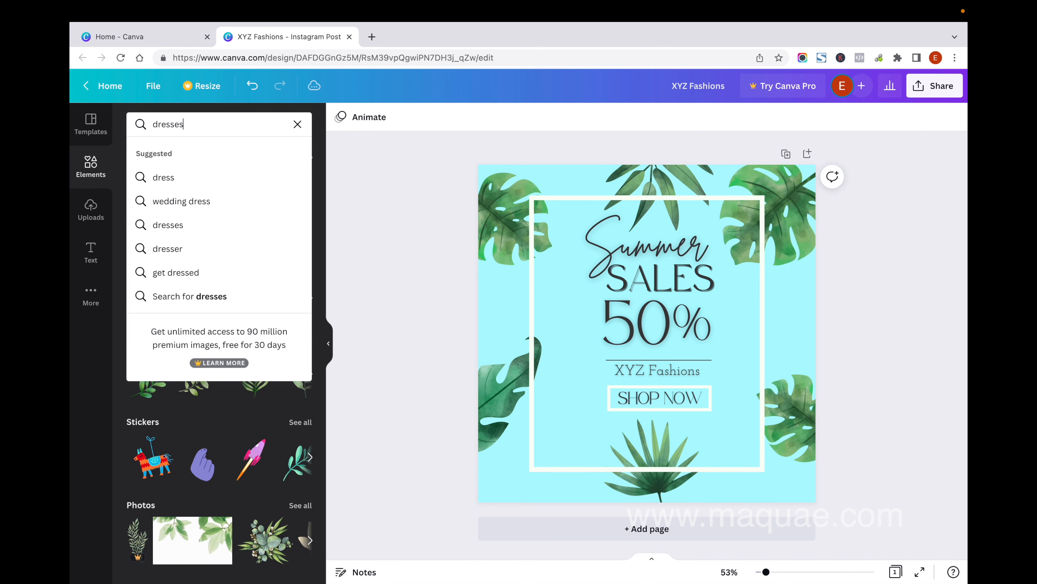
key(Return)
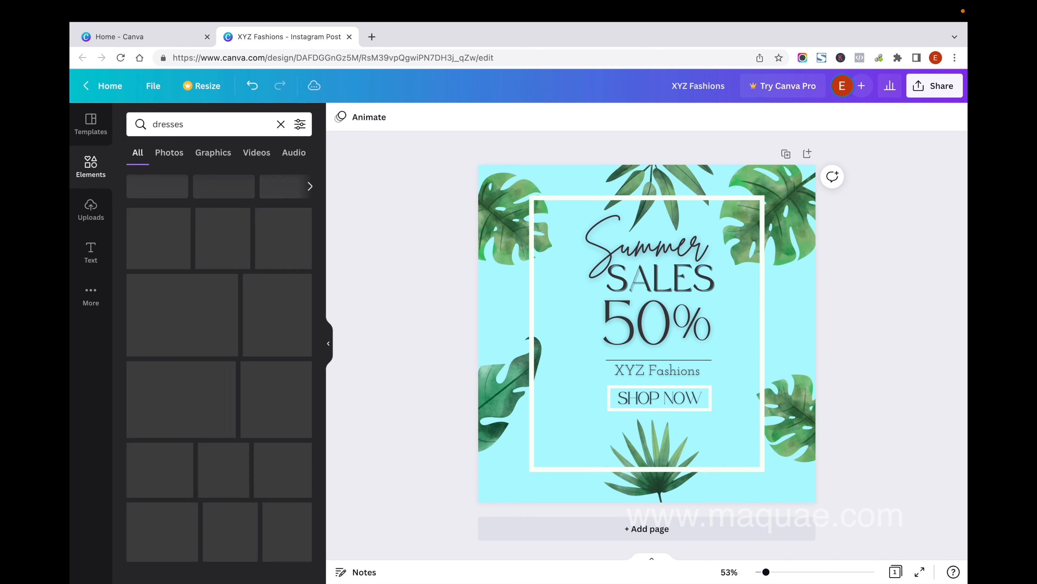
click(150, 247)
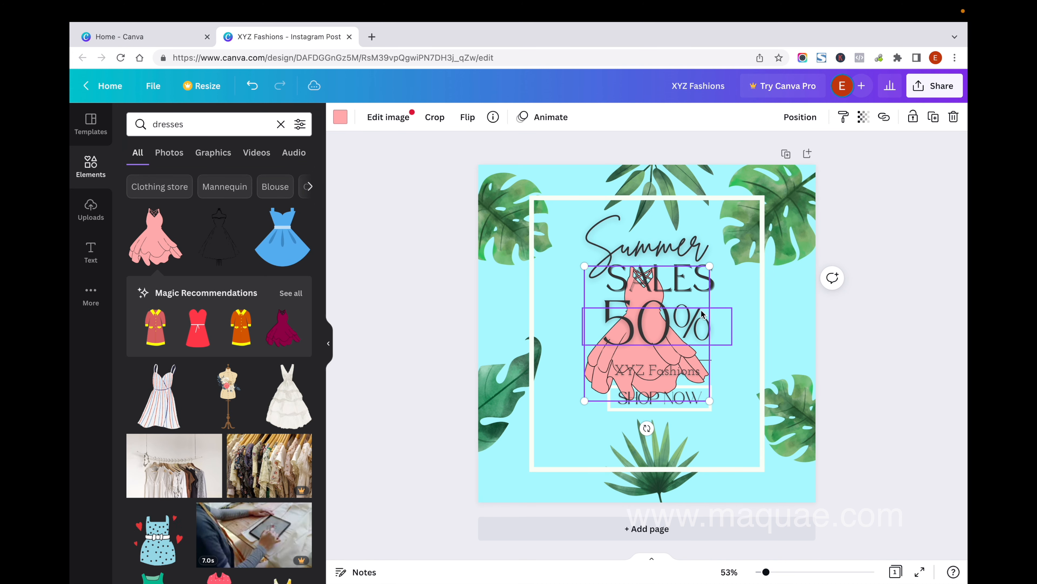
Step: Move the pink dress to the left side of the design, beside the sale text and overlapping the white frame's left edge
drag(602, 302, 592, 302)
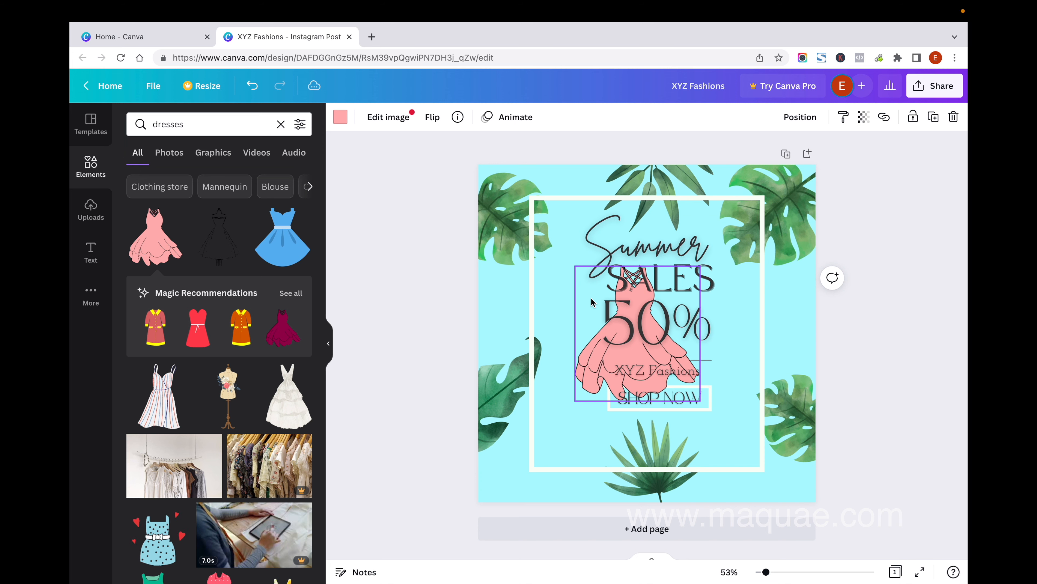
key(shift+Left)
key(shift+Left)
key(shift+Left)
key(shift+Left)
key(shift+Left)
key(shift+Left)
key(shift+Left)
key(shift+Left)
key(shift+Left)
key(shift+Left)
key(shift+Left)
key(shift+Left)
key(shift+Left)
key(shift+Left)
key(shift+Left)
key(shift+Left)
key(shift+Left)
key(shift+Left)
key(shift+Left)
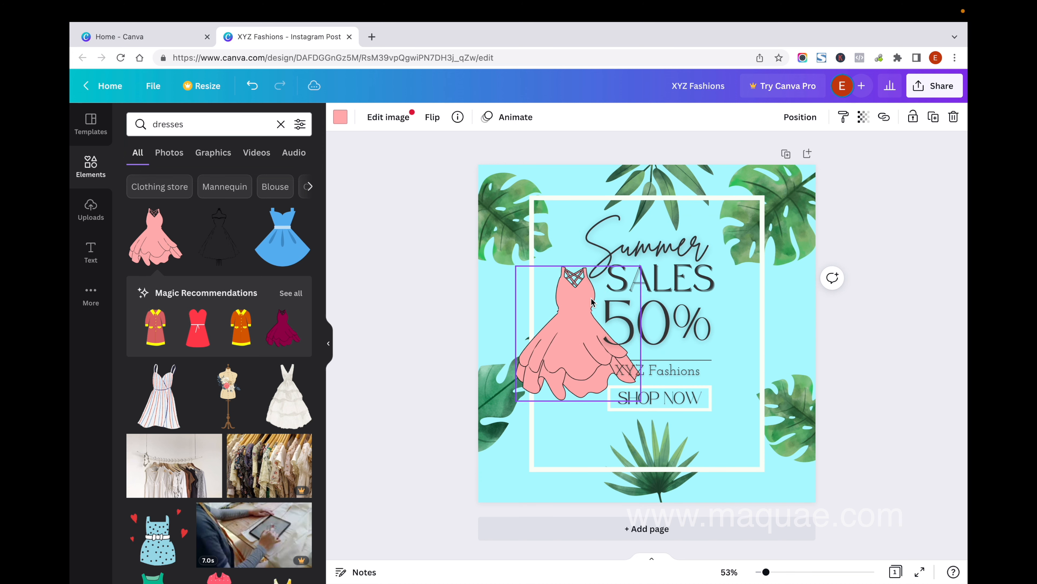
key(shift+Left)
key(shift+Left)
key(shift+Left)
key(shift+Left)
key(shift+Down)
key(shift+Down)
key(shift+Down)
key(shift+Down)
key(shift+Down)
key(shift+Down)
key(shift+Down)
key(shift+Down)
key(shift+Down)
key(shift+Down)
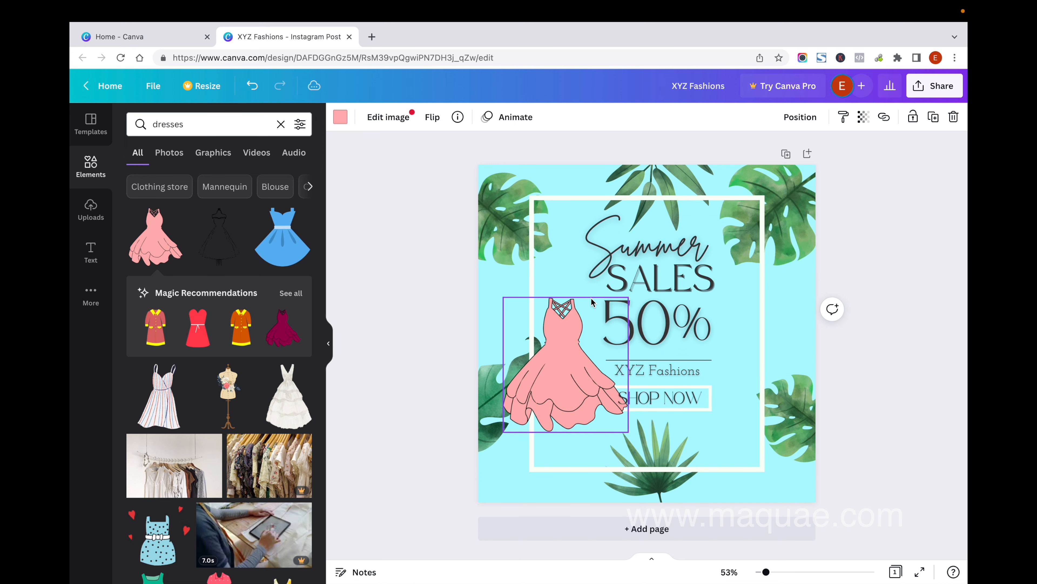
key(shift+Up)
key(shift+Up)
key(shift+Up)
key(shift+Up)
key(shift+Up)
key(shift+Up)
key(shift+Up)
key(shift+Up)
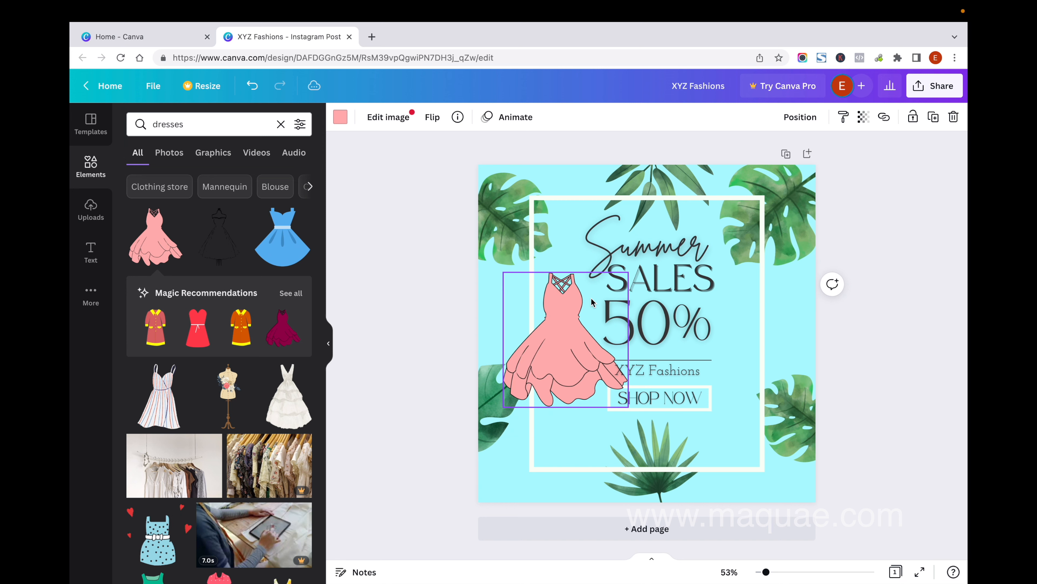
key(shift+Left)
key(shift+Left)
key(shift+Left)
Step: Delete all the green leaves around the design, leaving the white frame, the sale text and the pink dress
click(714, 160)
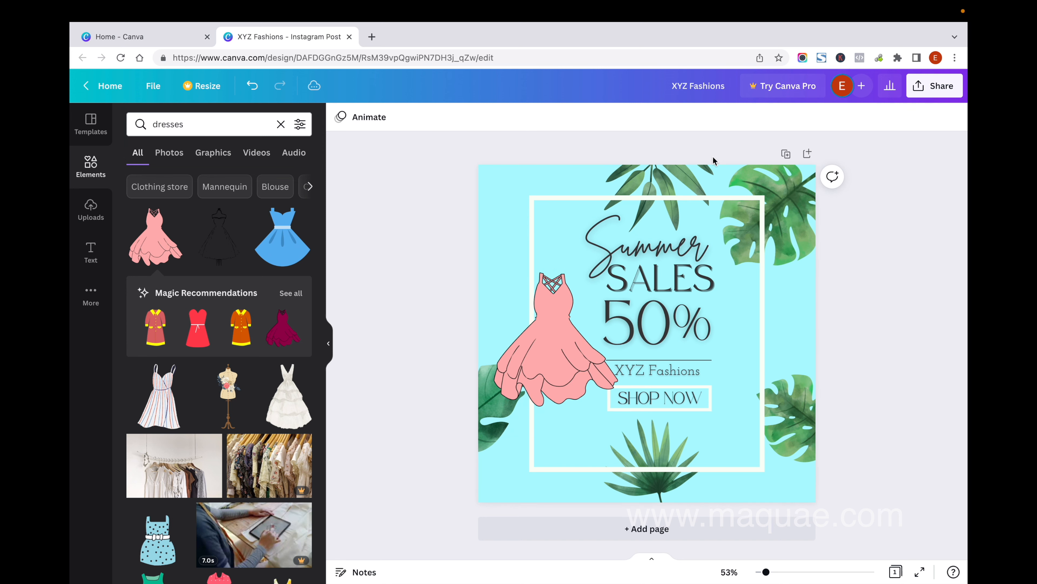
click(799, 205)
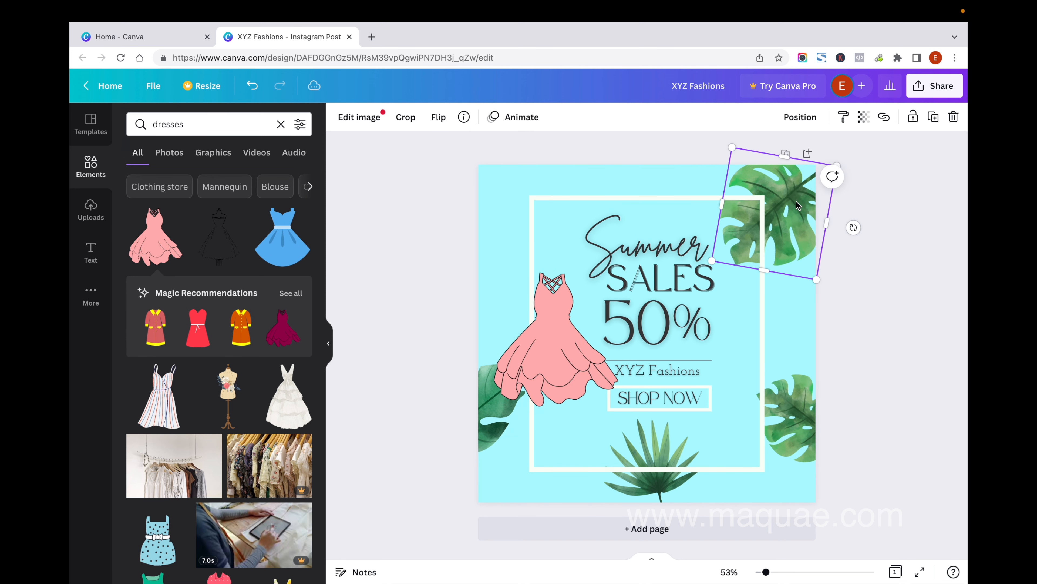
key(Delete)
click(775, 400)
key(Delete)
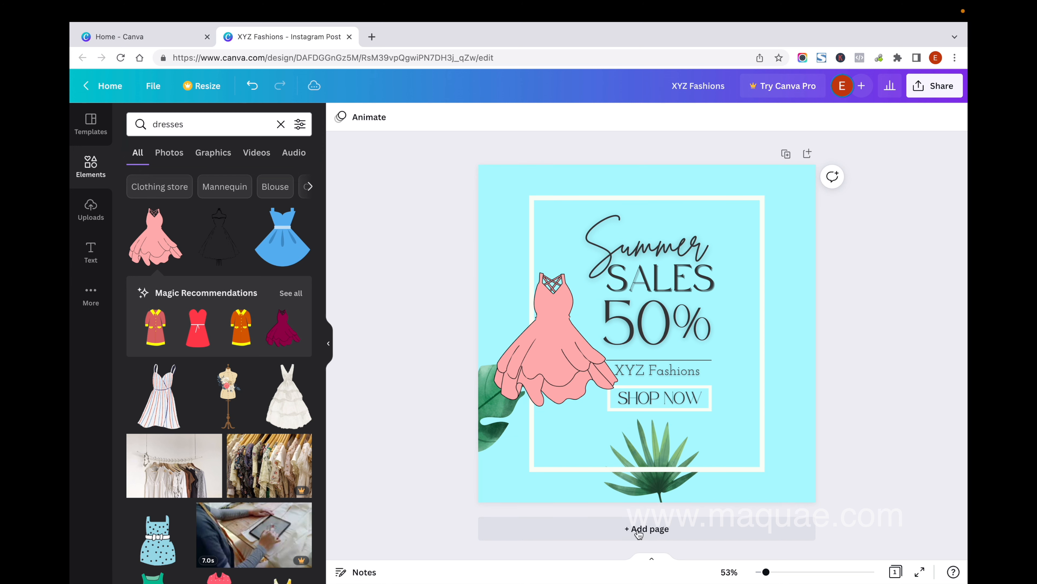
click(644, 486)
key(Delete)
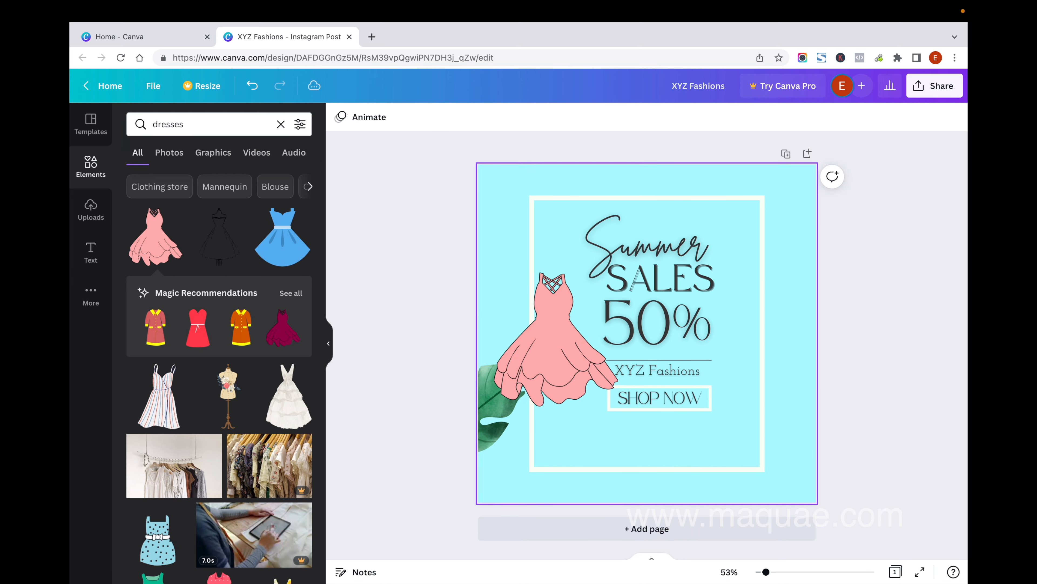
click(486, 419)
key(Delete)
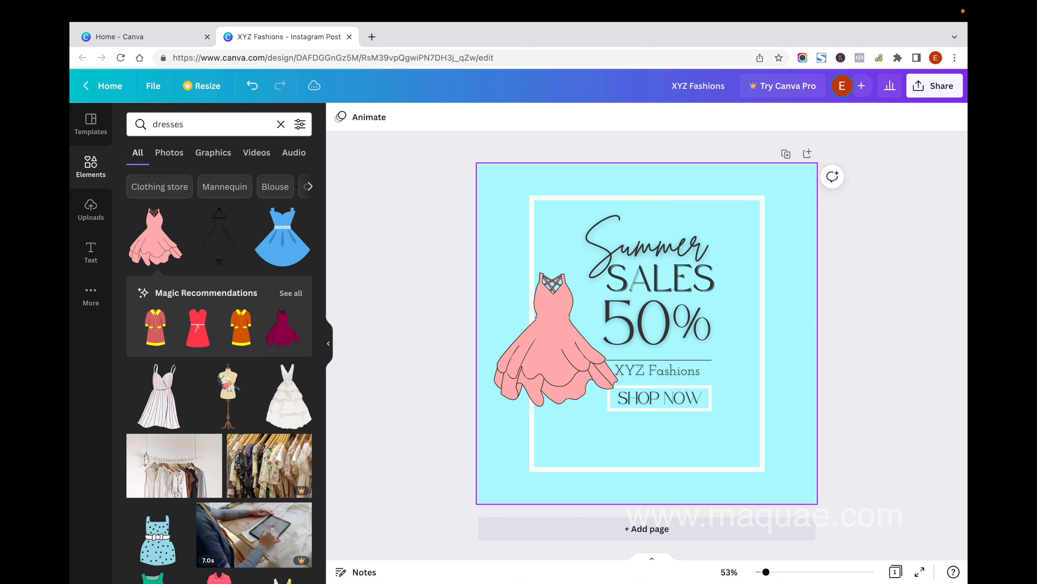
Step: Enlarge the pink dress and place it in the lower-left corner of the design, fully inside the page
click(569, 342)
drag(620, 273, 669, 219)
drag(551, 313, 535, 413)
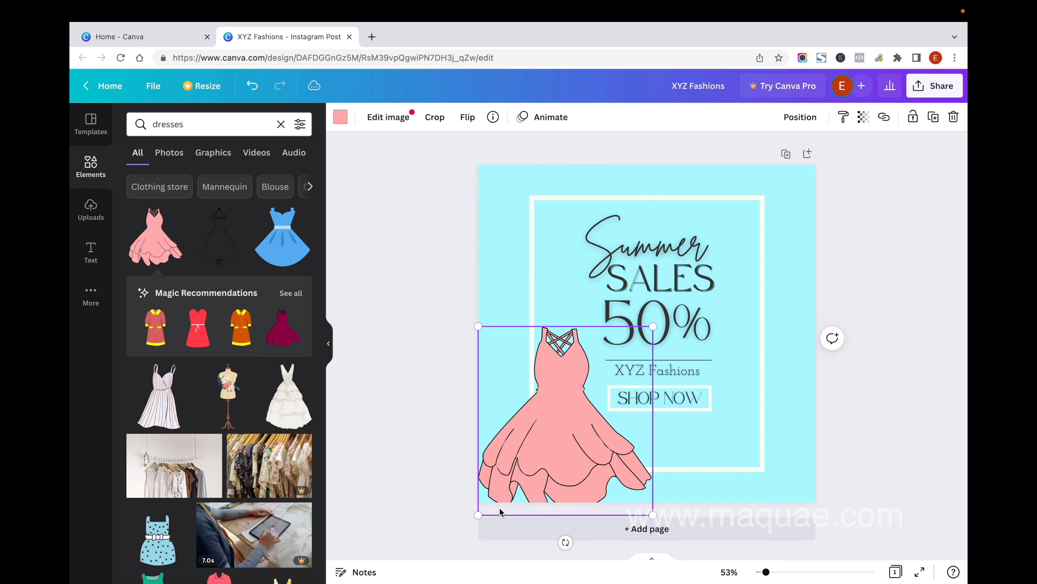
drag(477, 518, 476, 474)
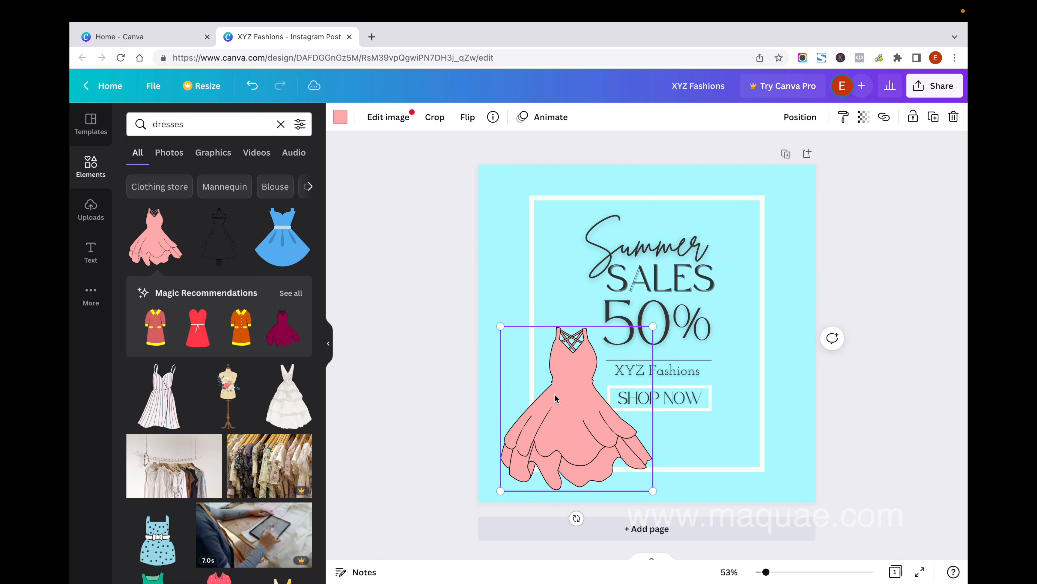
drag(555, 396, 540, 403)
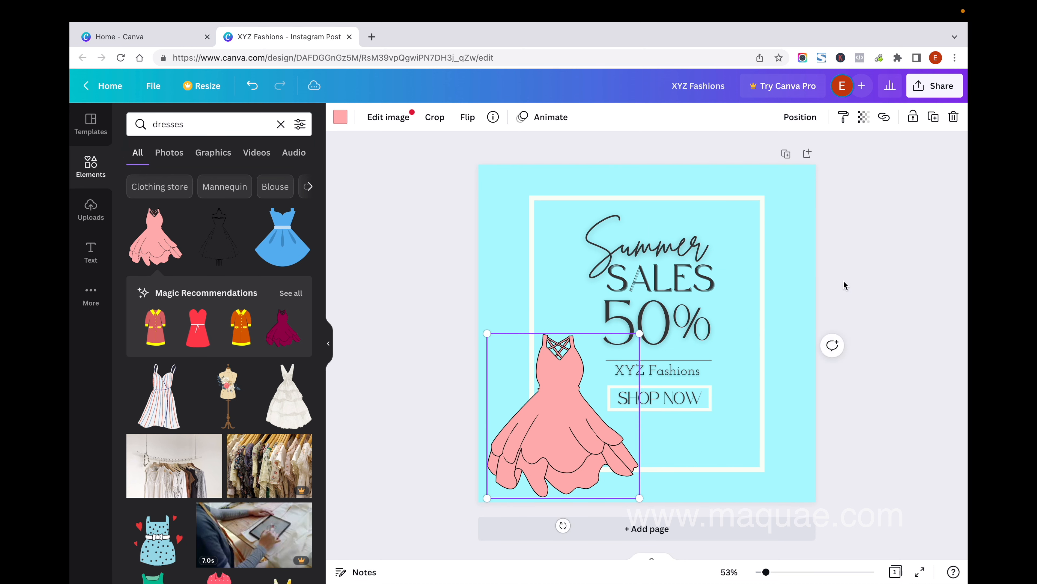
click(870, 271)
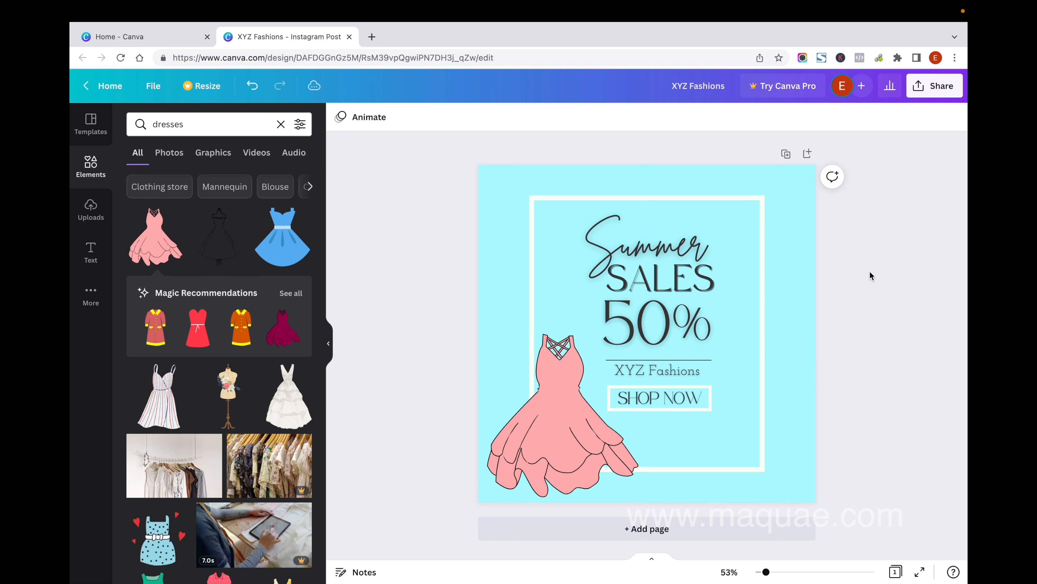